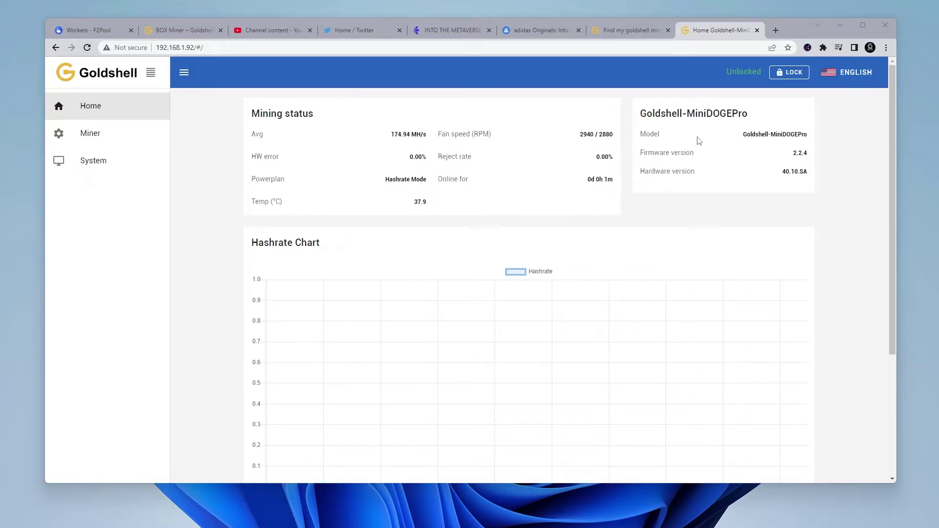
Open the Miner config page and scroll up to the three hacked pools in Pool settings
left_click_drag(891, 151, 891, 221)
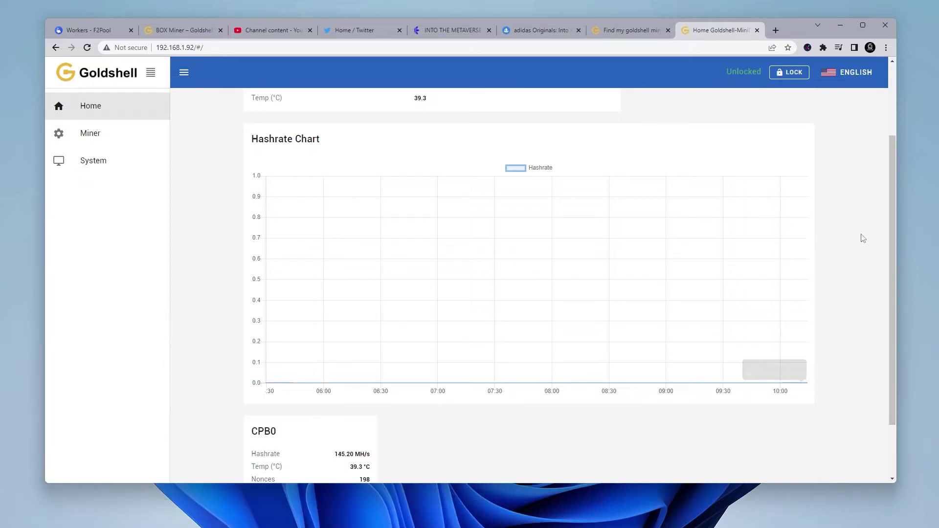
left_click_drag(890, 225, 888, 175)
left_click(98, 137)
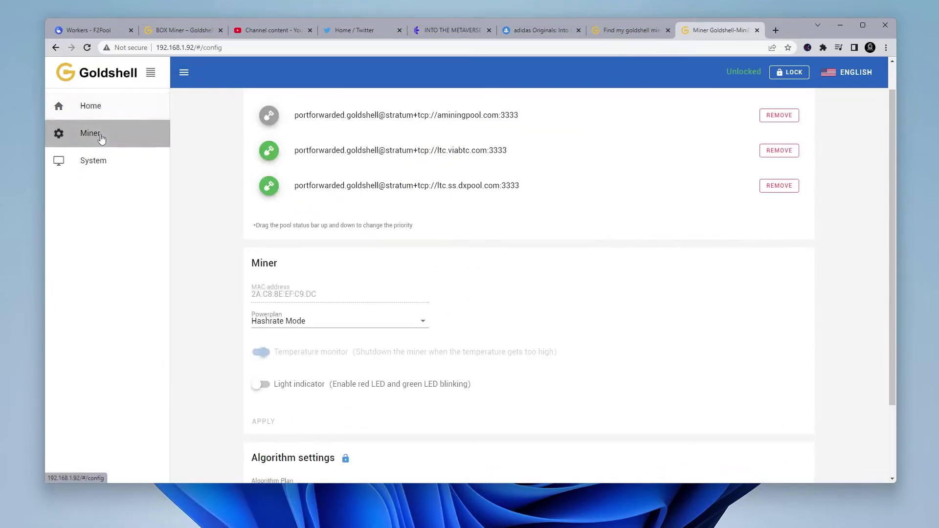
scroll(685, 252, "up", 1)
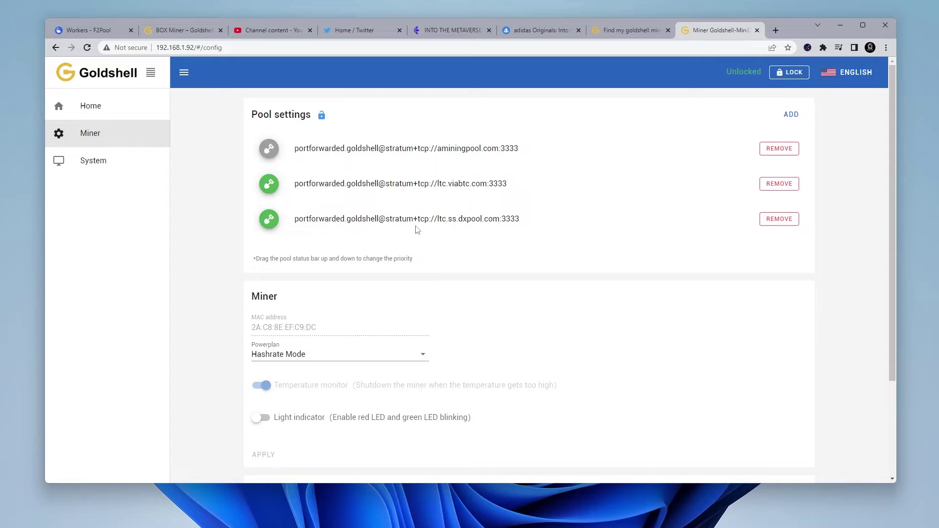
Remove the first hacked pool and confirm the deletion, though all three pools reappear
left_click(779, 149)
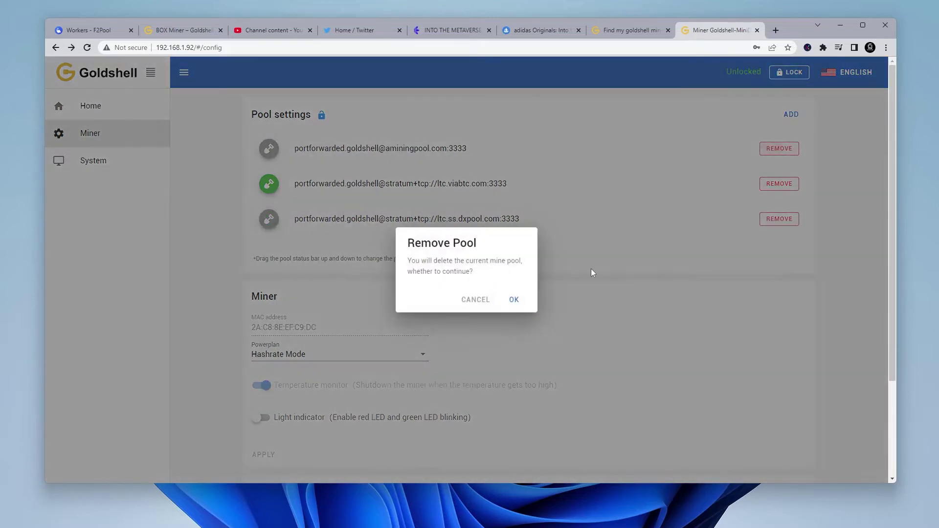
left_click(514, 300)
left_click(511, 300)
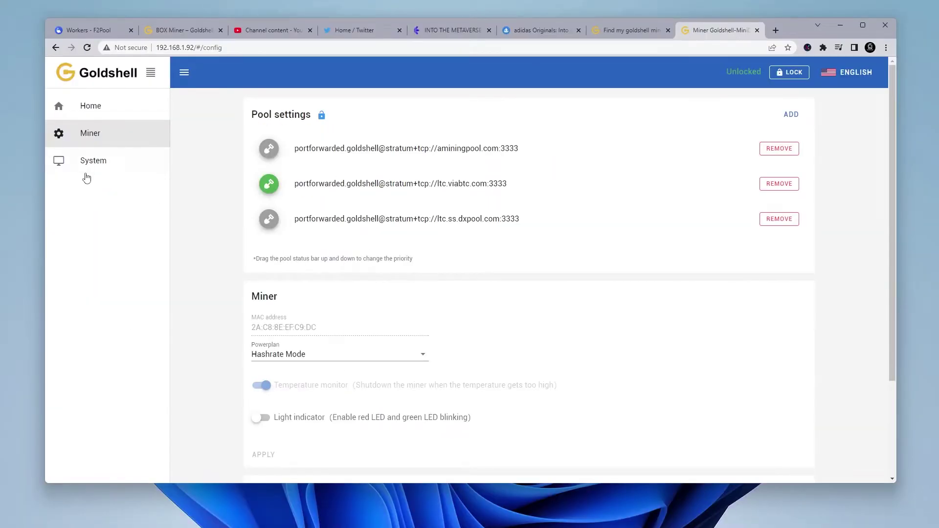
Open System settings and scroll to the Change password, Update and Reset sections
left_click(89, 170)
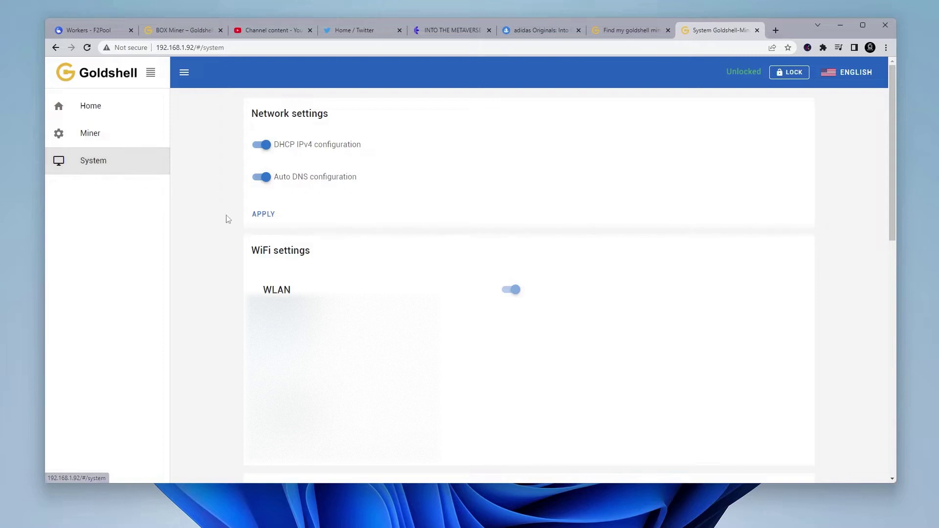
scroll(227, 218, "down", 10)
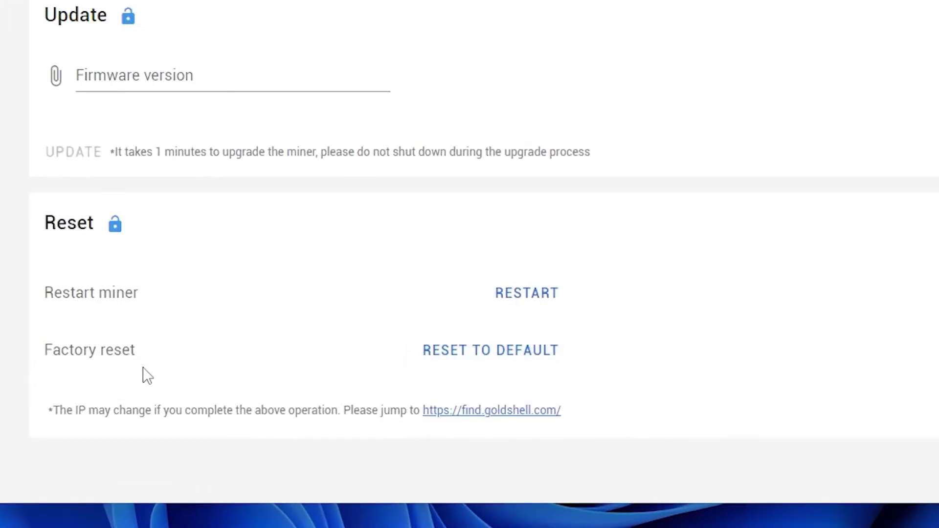
scroll(253, 19, "up", 10)
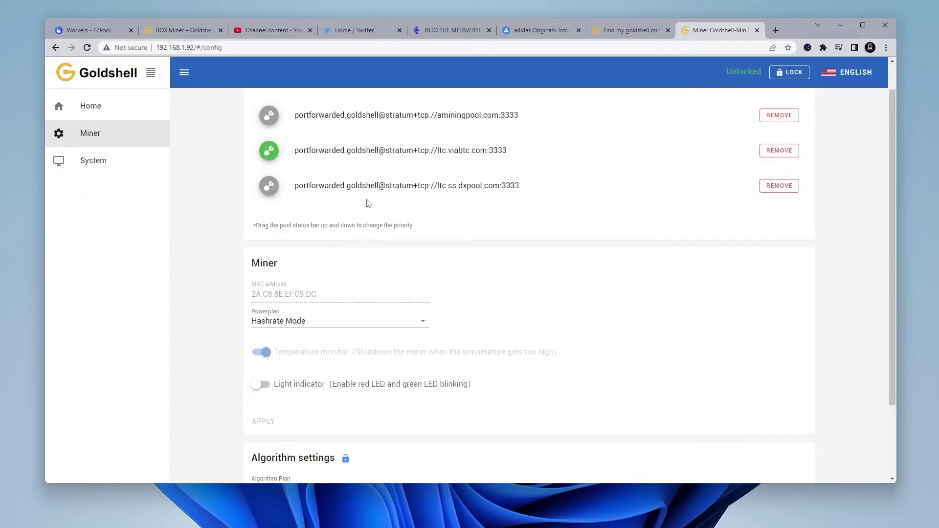
left_click(126, 168)
scroll(529, 284, "down", 8)
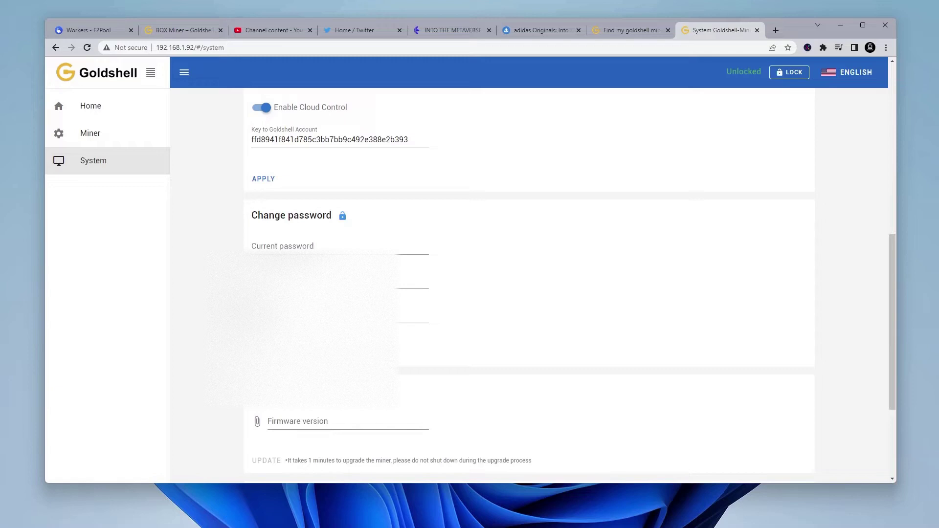
scroll(318, 377, "down", 3)
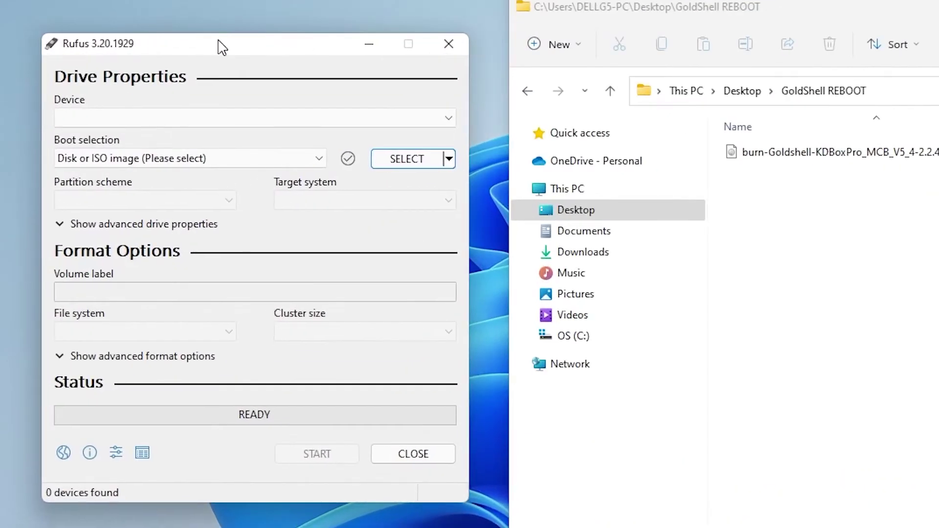
Write burn-Goldshell-KDBoxPro_MCB_V5_4-2.2.4.img to the 32 GB card in Rufus, then close it
left_click_drag(223, 47, 221, 47)
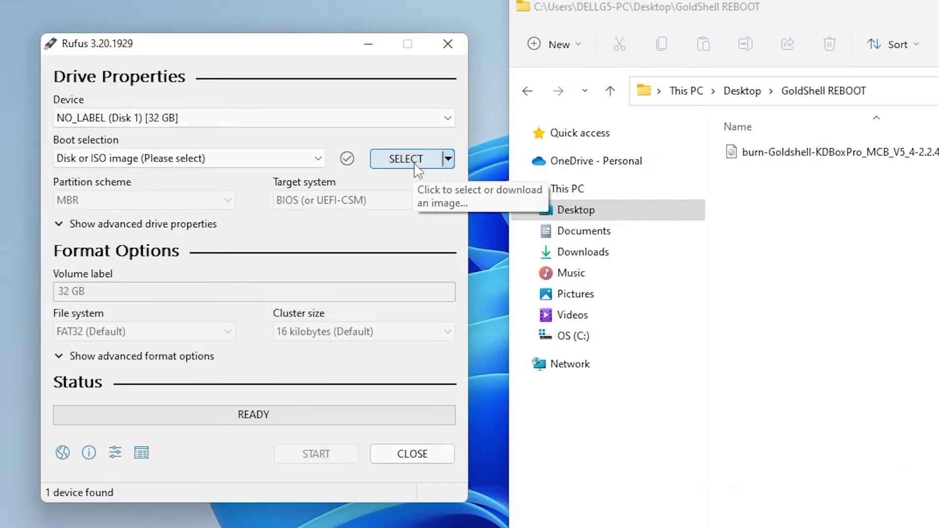
left_click(415, 165)
left_click(312, 194)
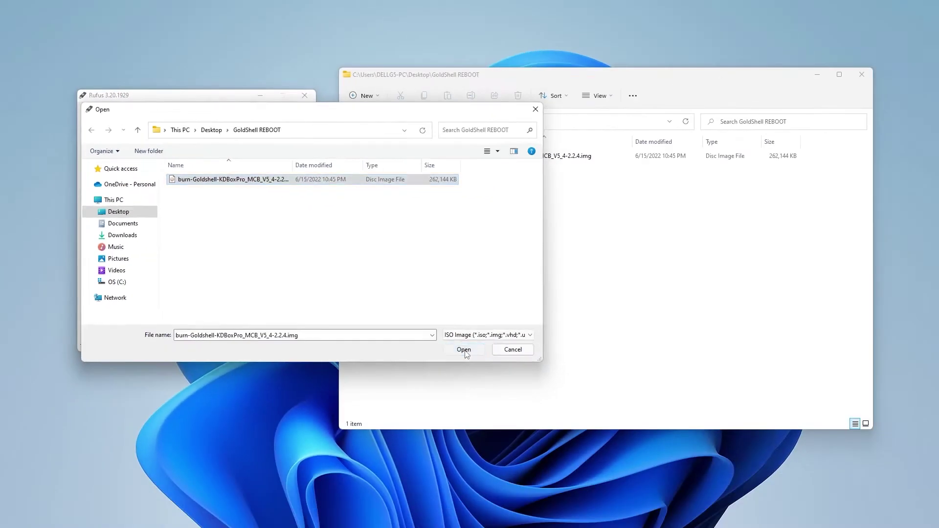
left_click(737, 503)
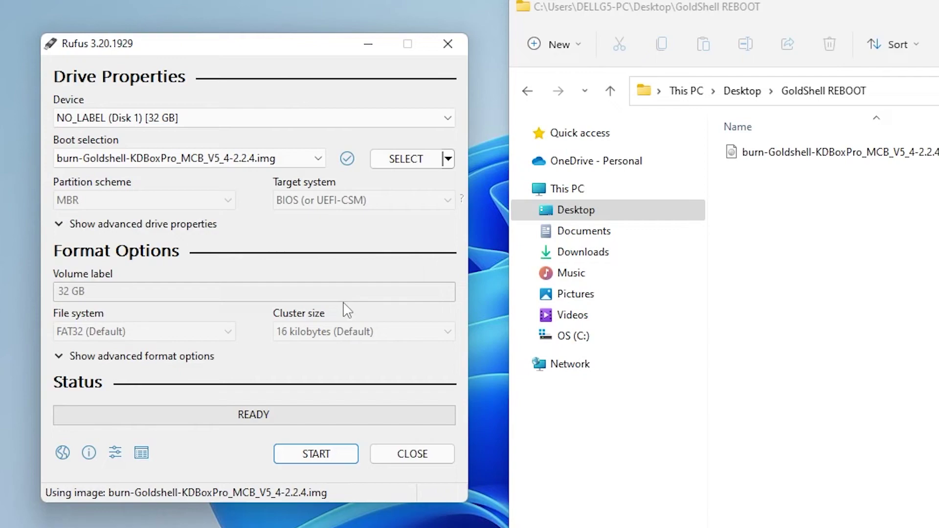
left_click(326, 455)
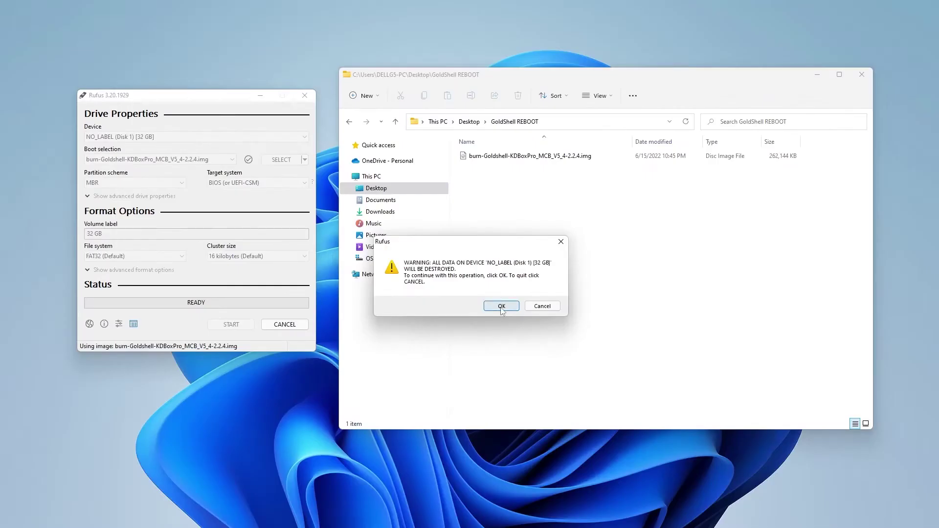
left_click(800, 420)
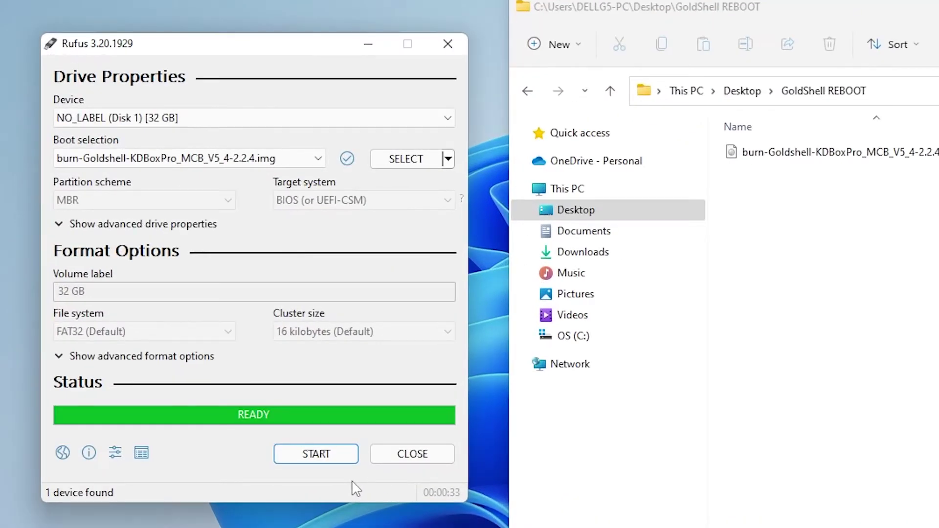
left_click(427, 458)
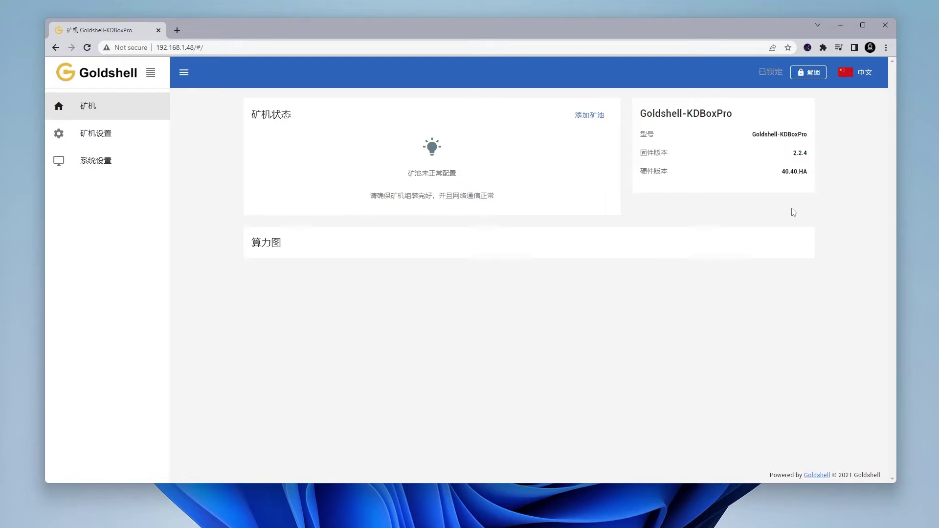
Switch the KDBoxPro dashboard to English and unlock it with the default password
left_click(870, 81)
left_click(848, 121)
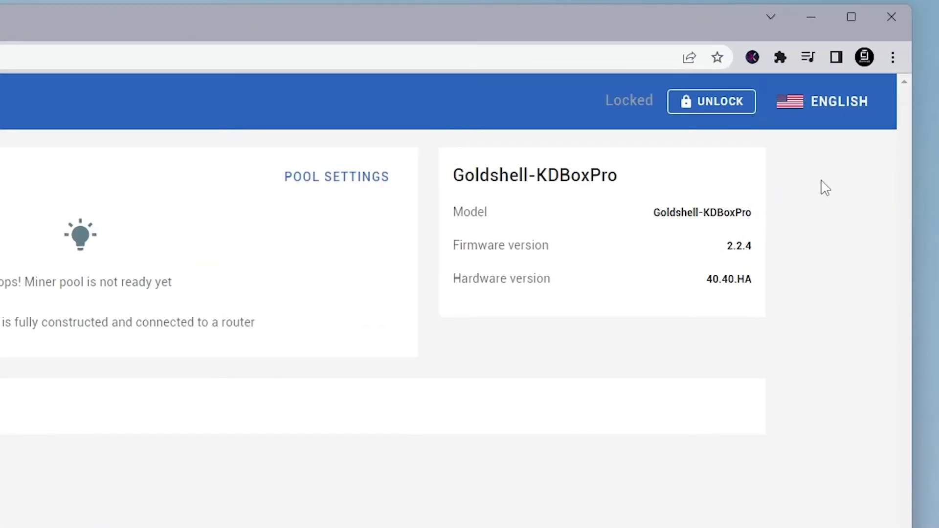
left_click(718, 111)
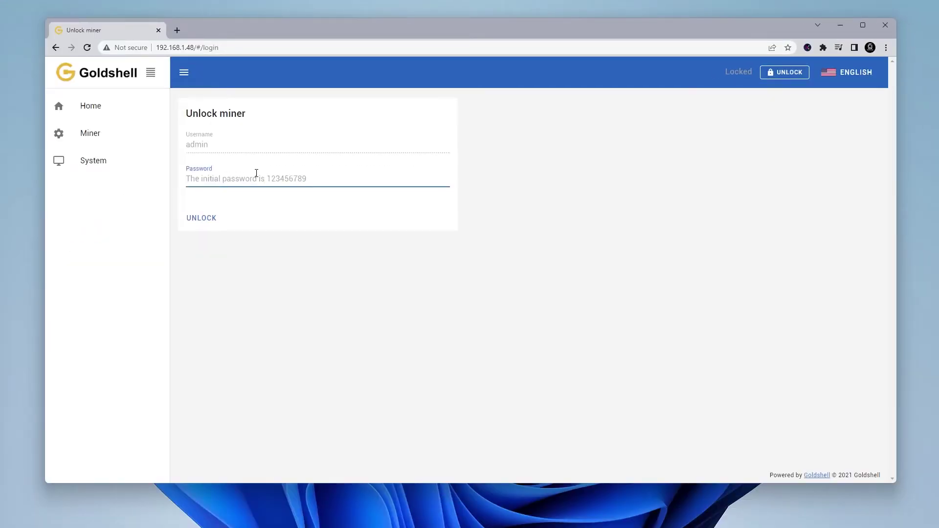
type("123456789")
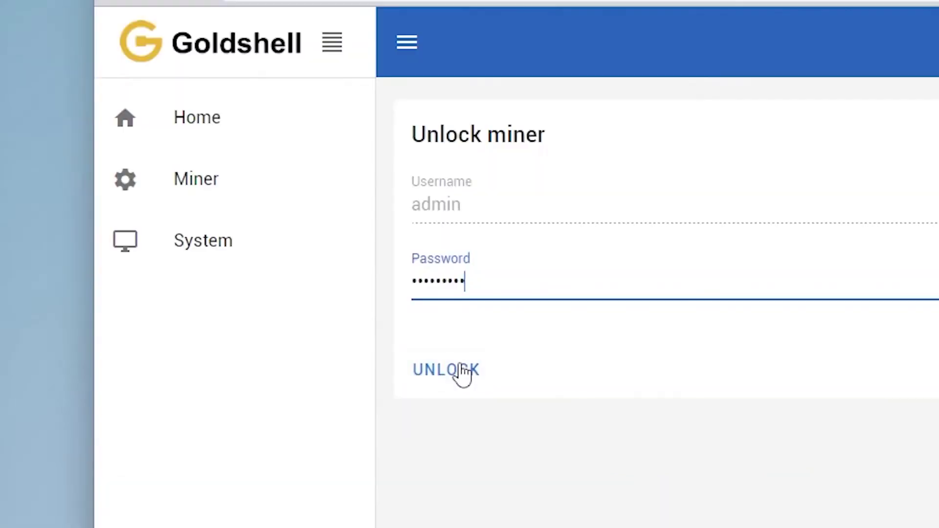
left_click(209, 221)
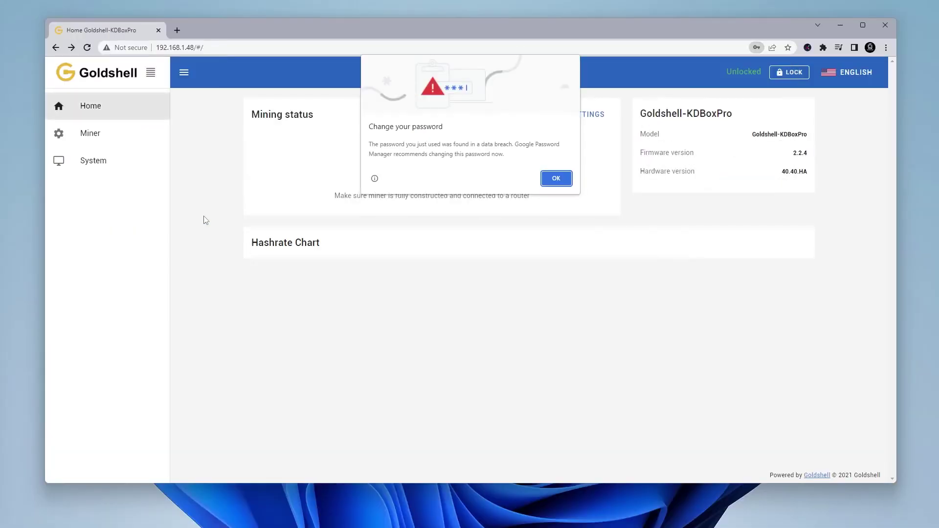
left_click(556, 179)
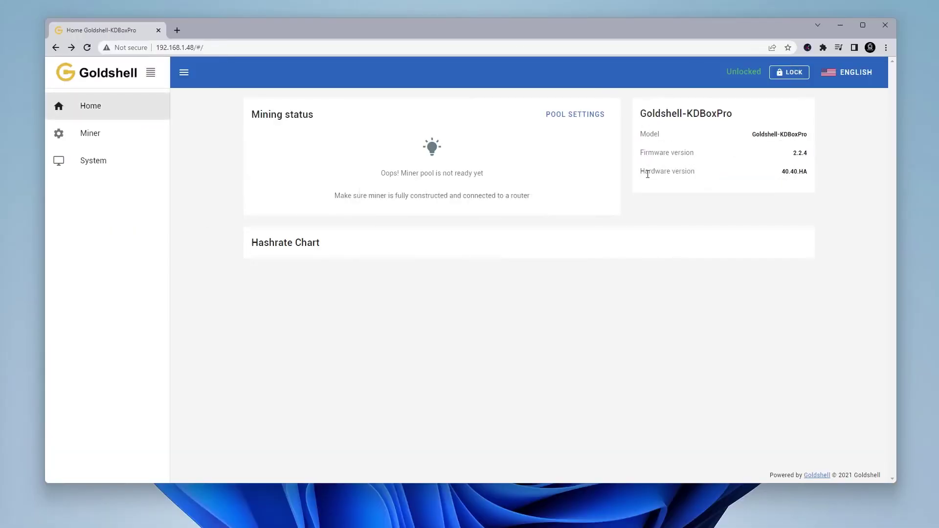
Change the admin password in the System page's password section, which locks the miner
left_click(582, 116)
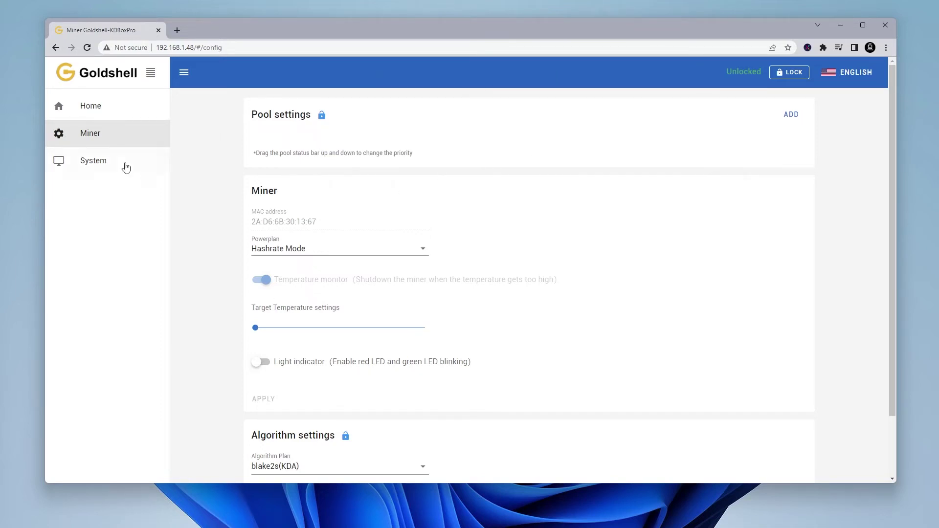
left_click(109, 164)
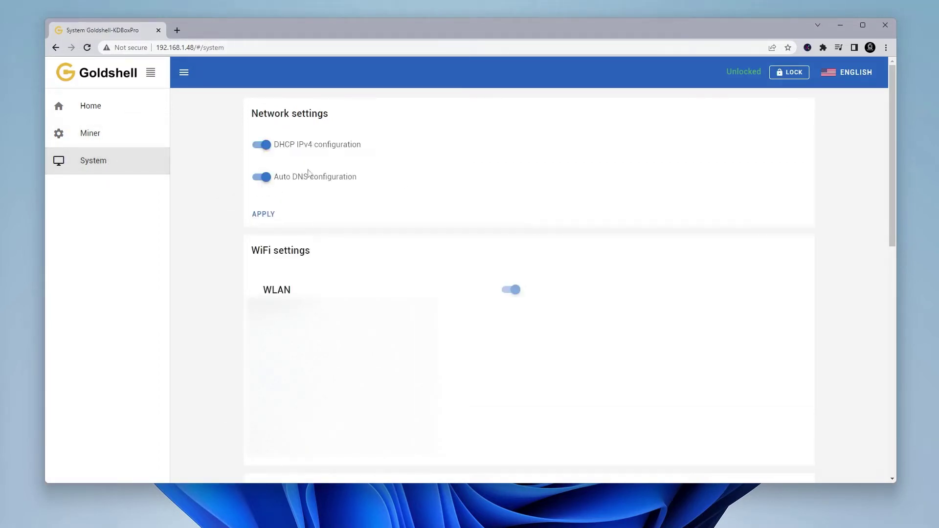
scroll(325, 184, "down", 10)
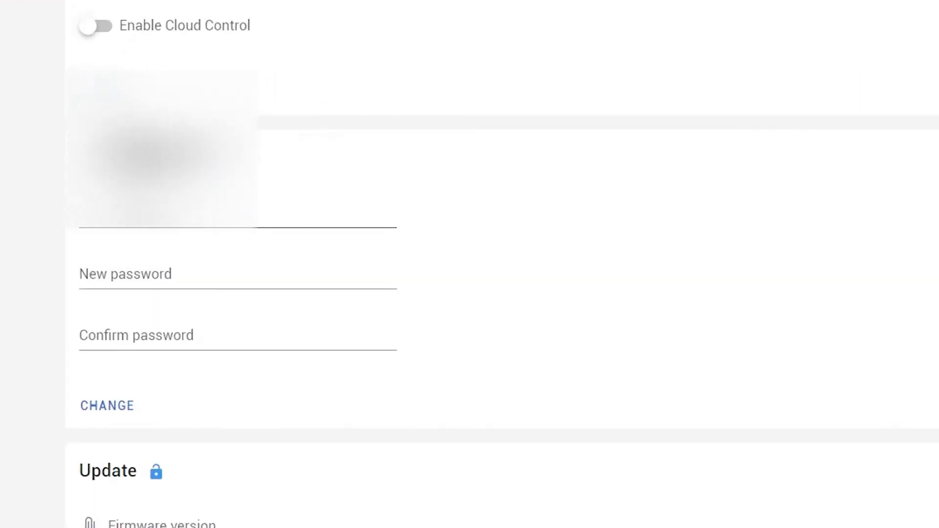
left_click(318, 236)
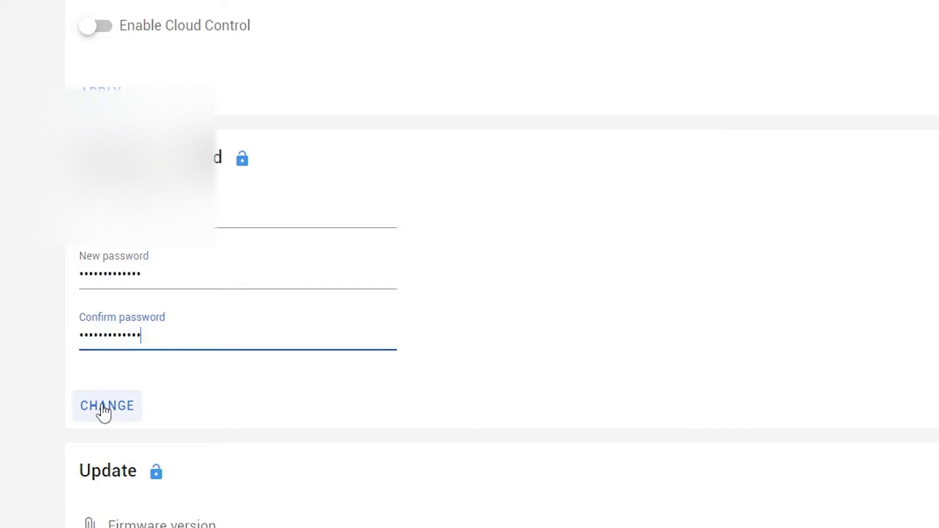
left_click(101, 414)
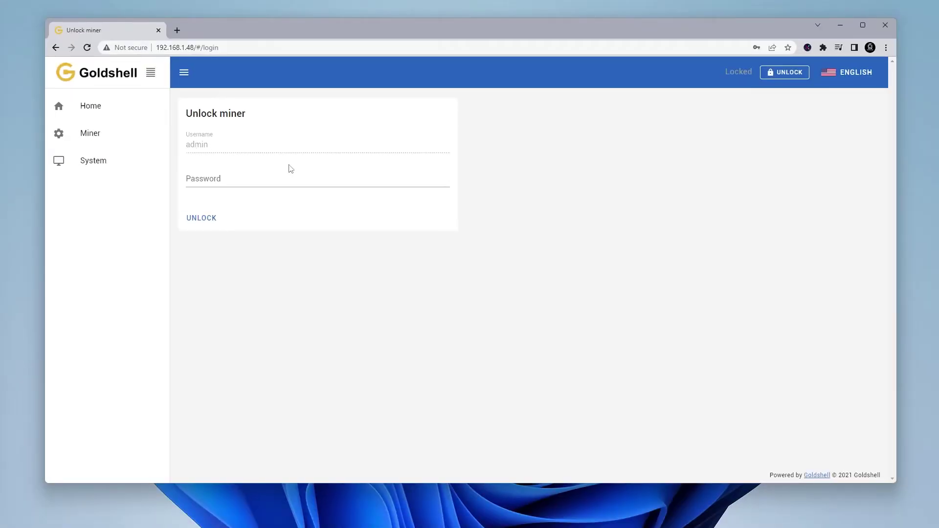
Unlock the miner by pasting the new admin password
left_click(220, 179)
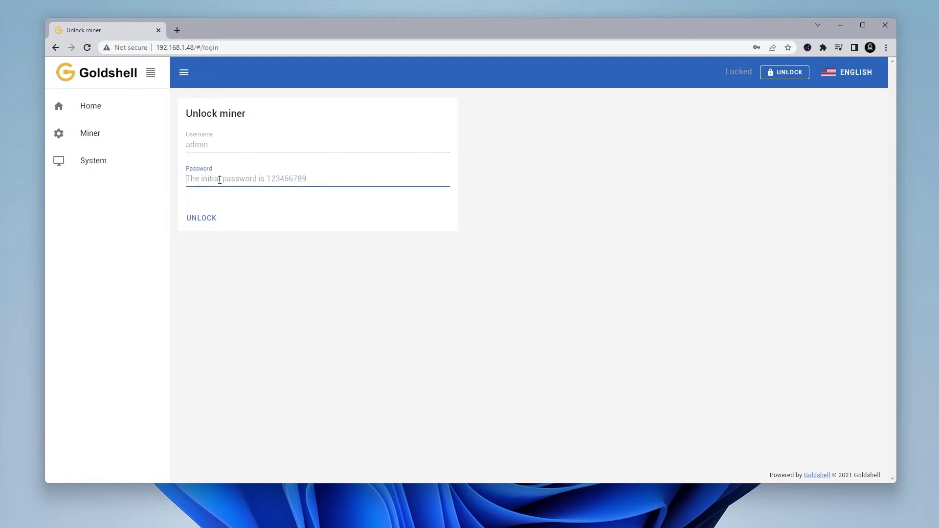
key("ctrl+v")
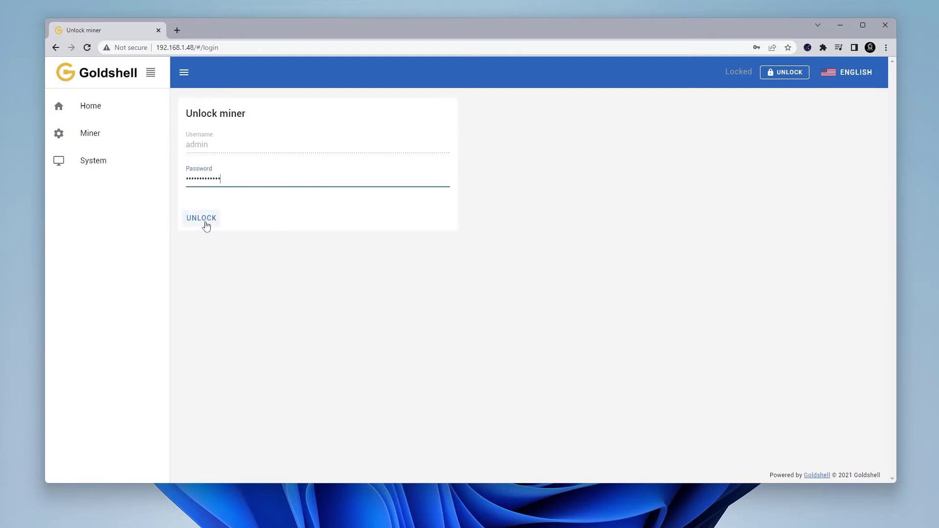
left_click(203, 218)
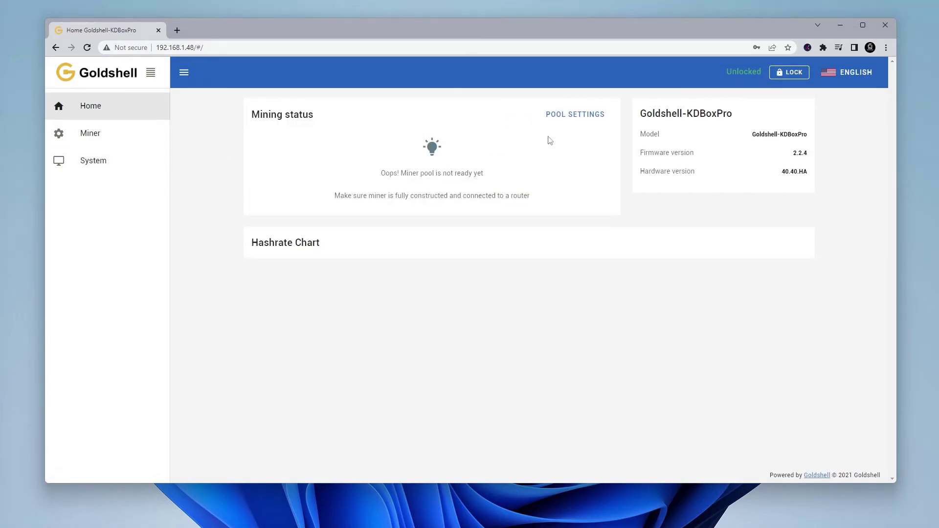
Add the F2POOL preset kda.f2pool.com:5400 with worker 001 and its pool password
left_click(577, 115)
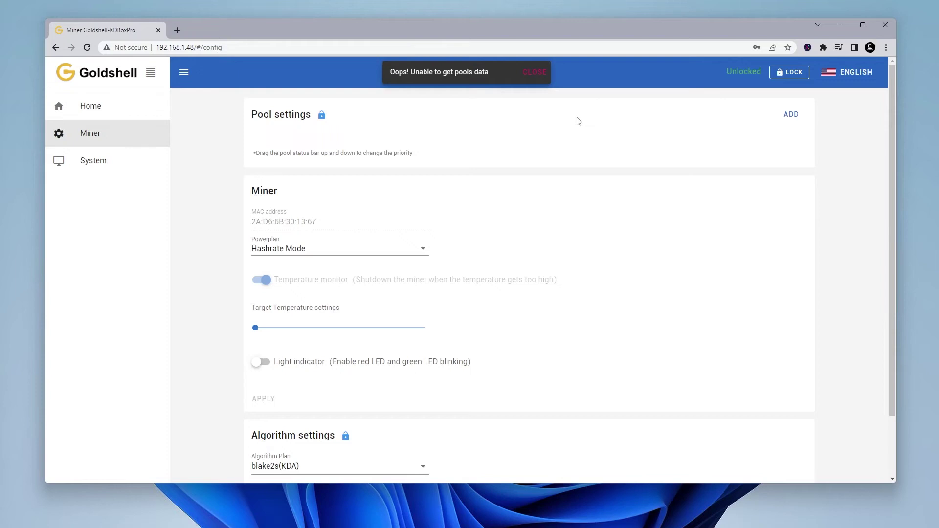
left_click(791, 116)
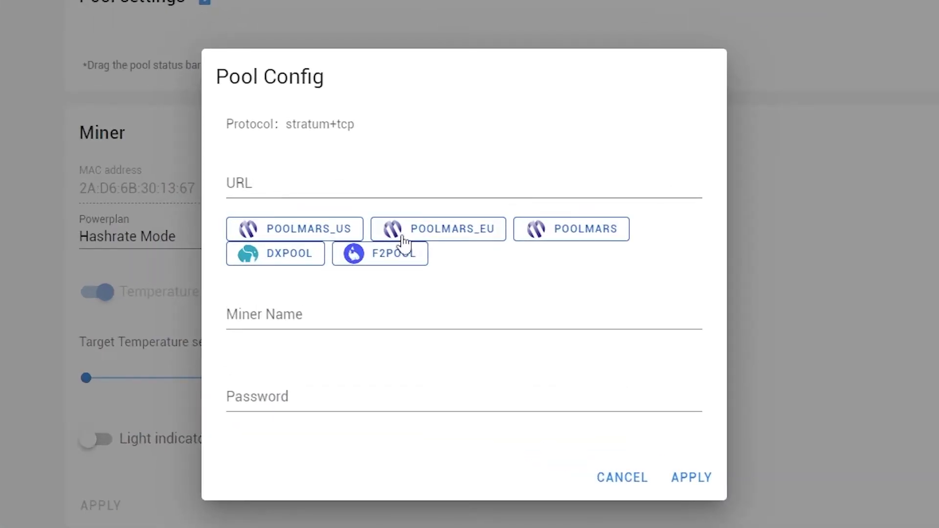
left_click(406, 259)
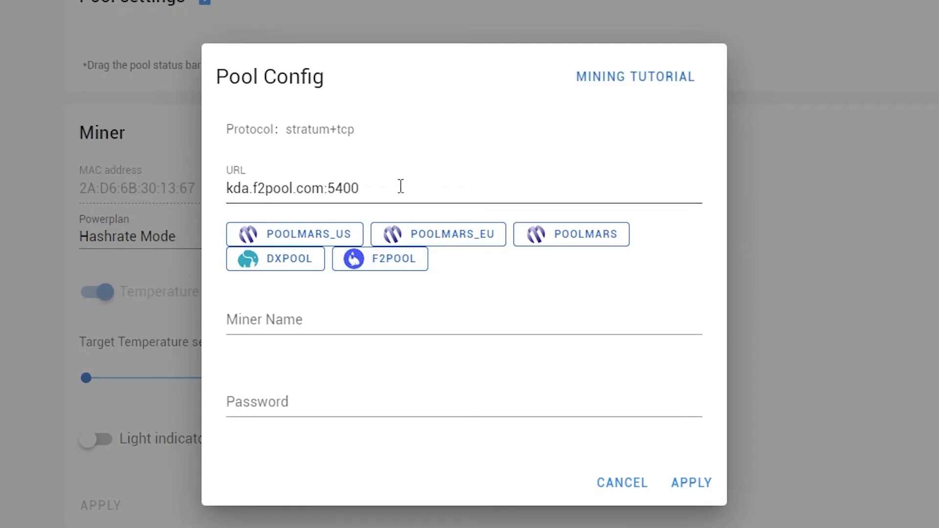
left_click(271, 325)
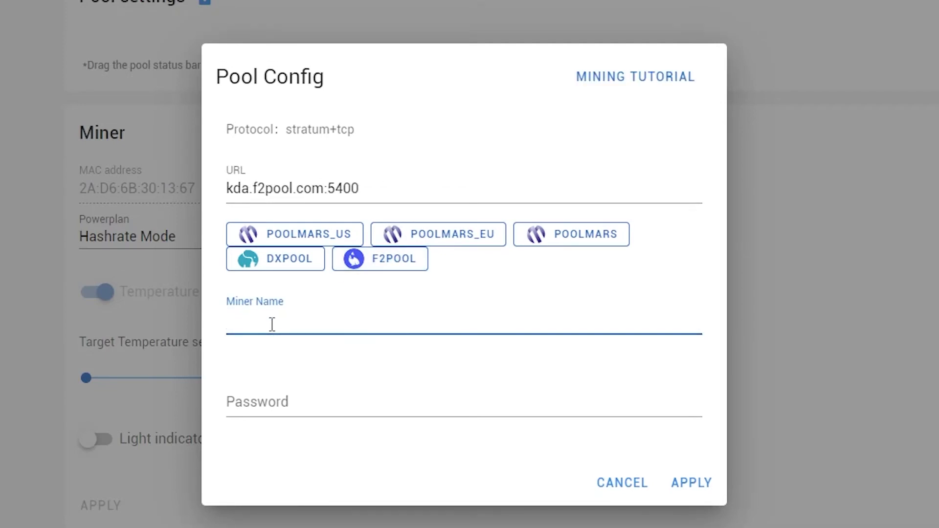
type("cryptojar.001")
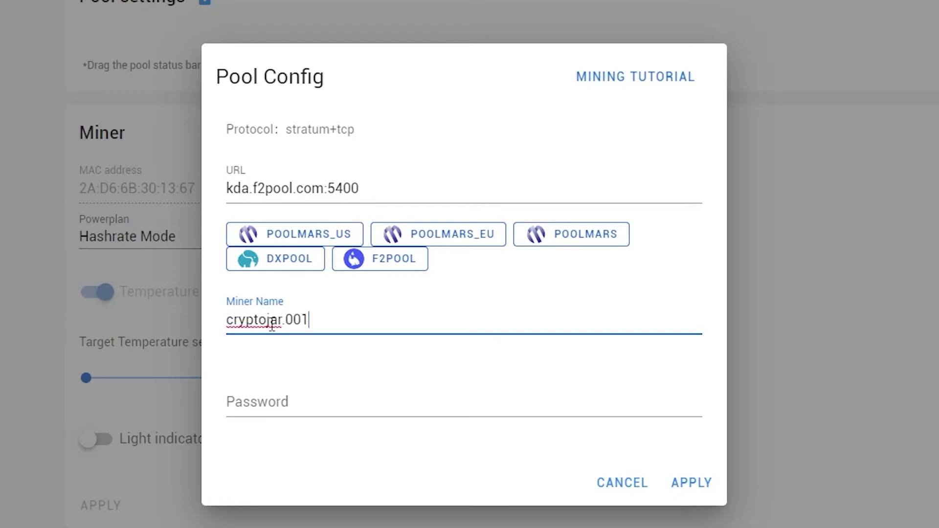
left_click(259, 411)
key("ctrl+v")
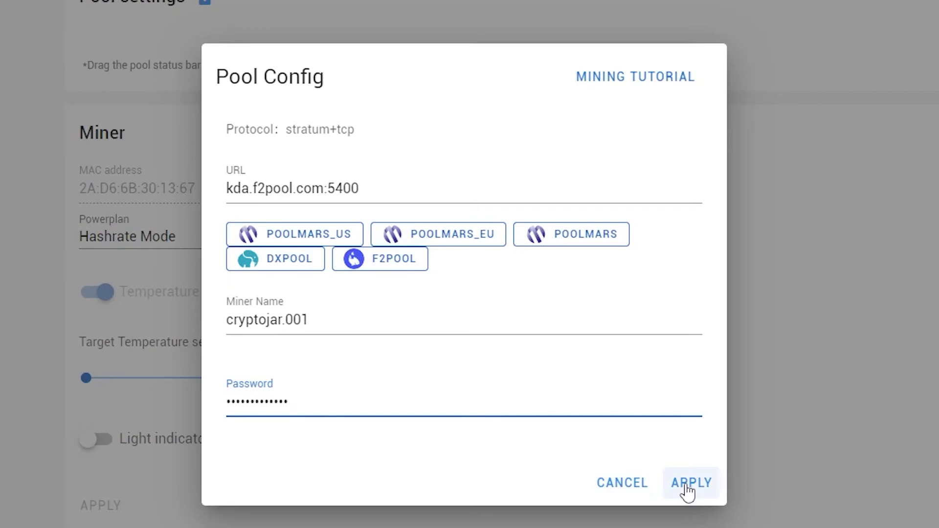
left_click(688, 487)
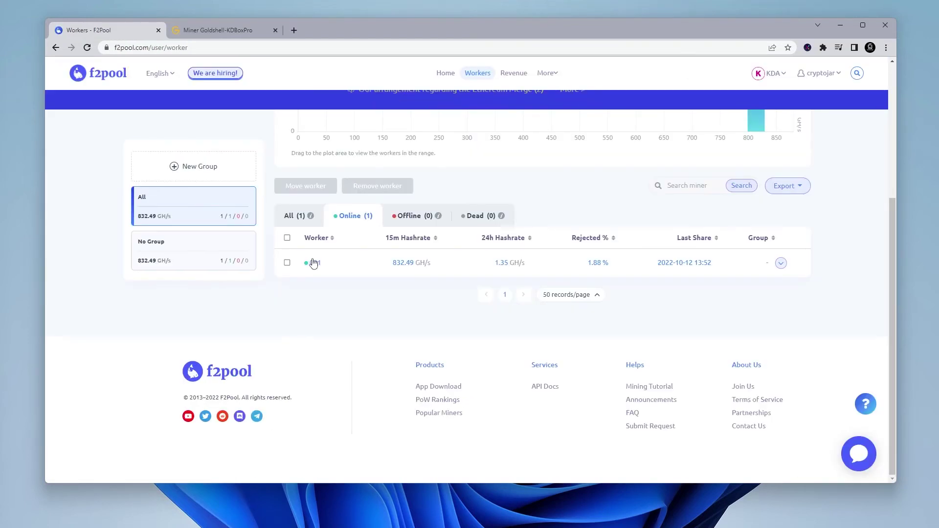
Confirm worker 001 on F2Pool and reload the Home dashboard showing about 2447 GH/s
left_click(312, 262)
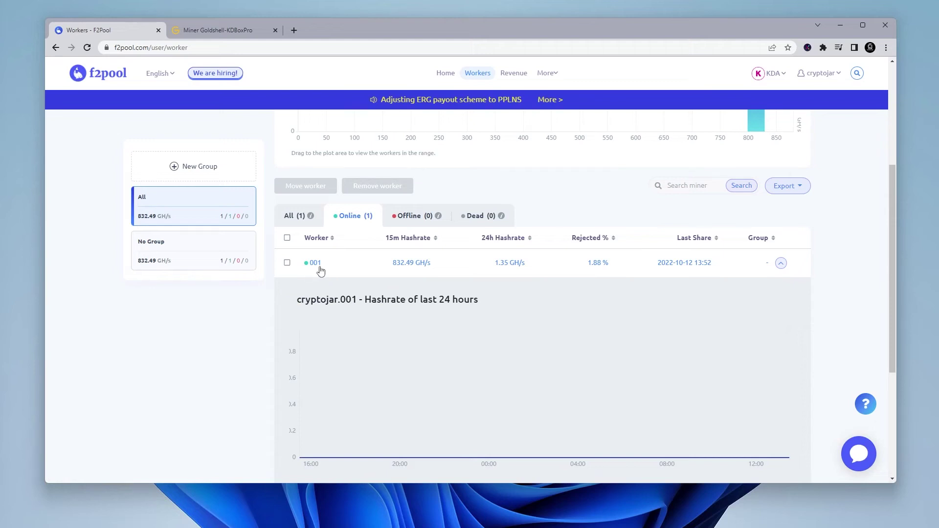
left_click(219, 31)
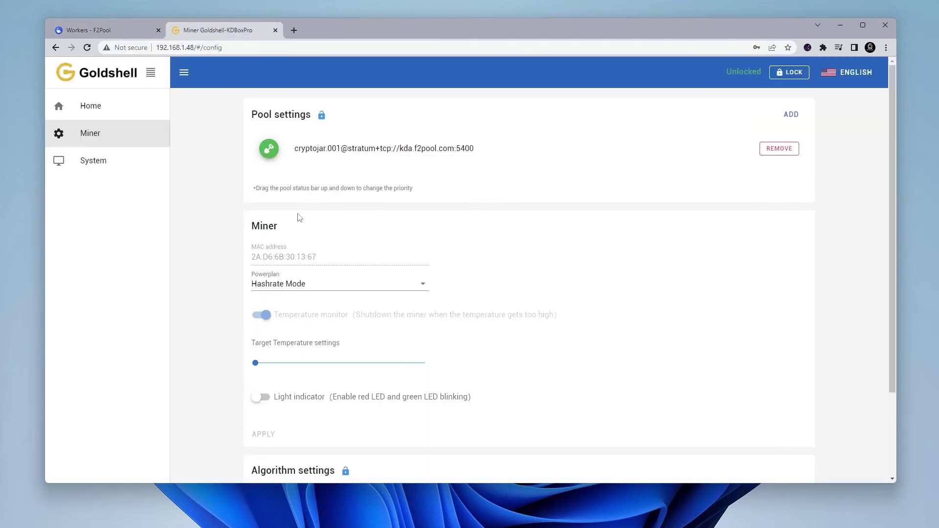
left_click(104, 113)
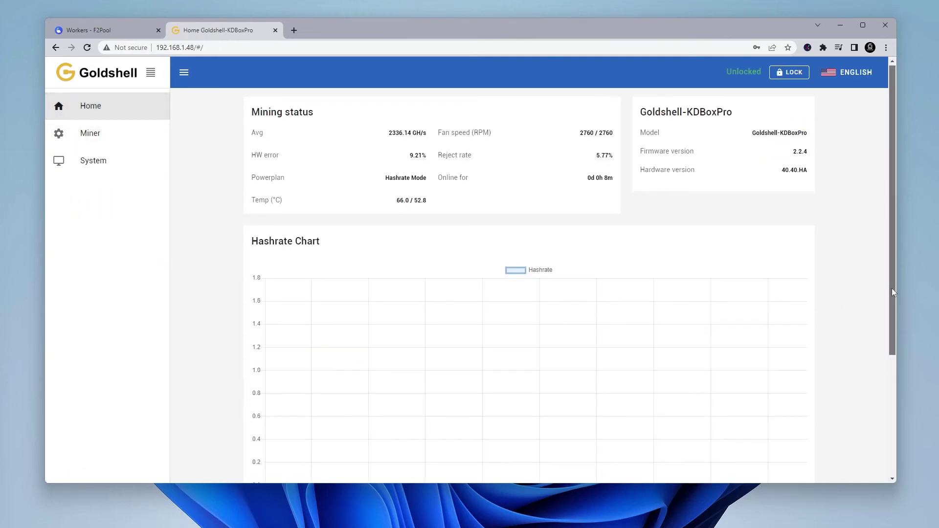
left_click_drag(892, 292, 894, 327)
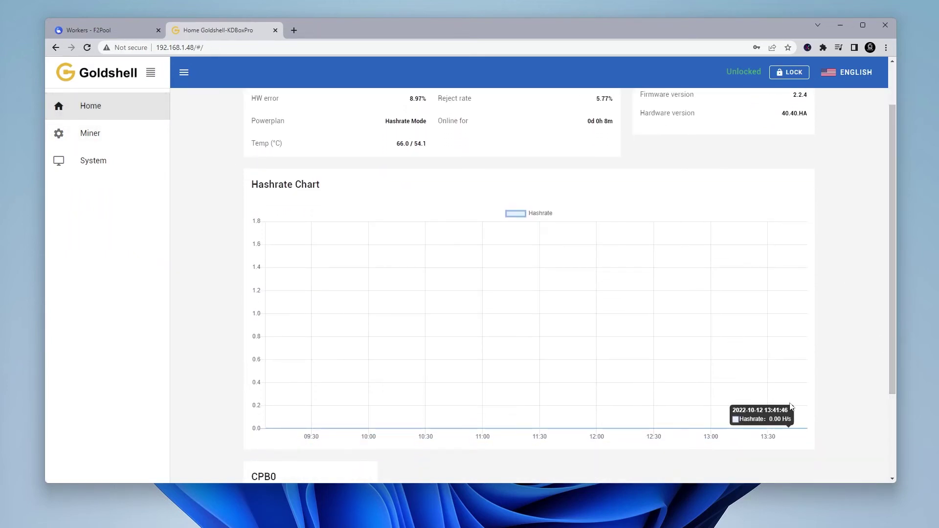
left_click(88, 48)
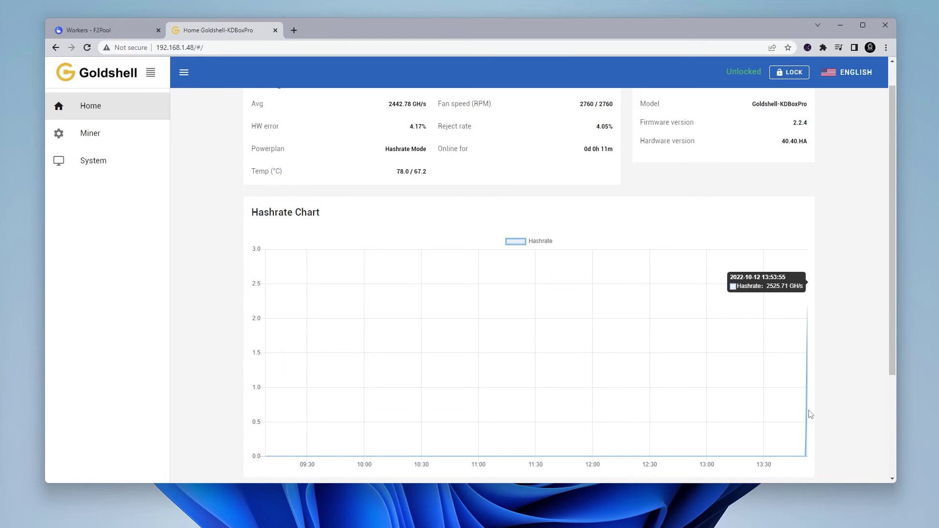
left_click(103, 30)
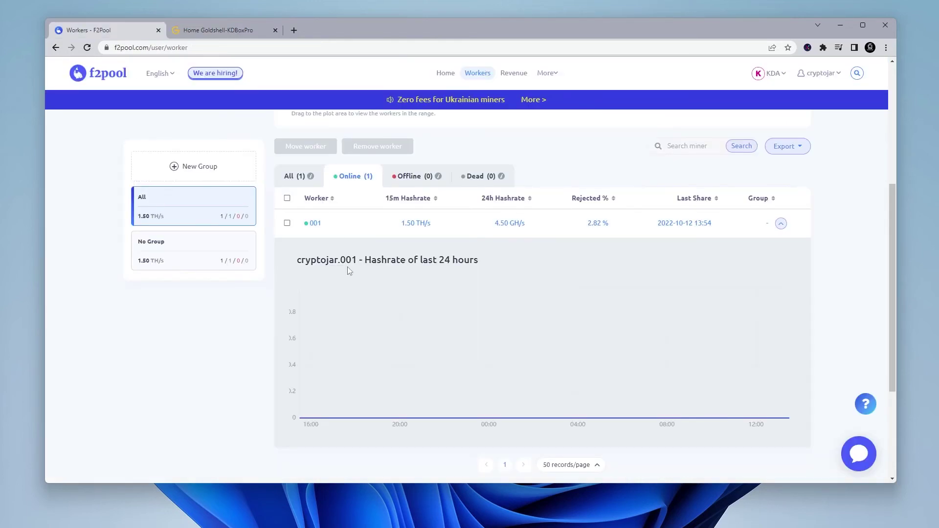
key("ctrl+Tab")
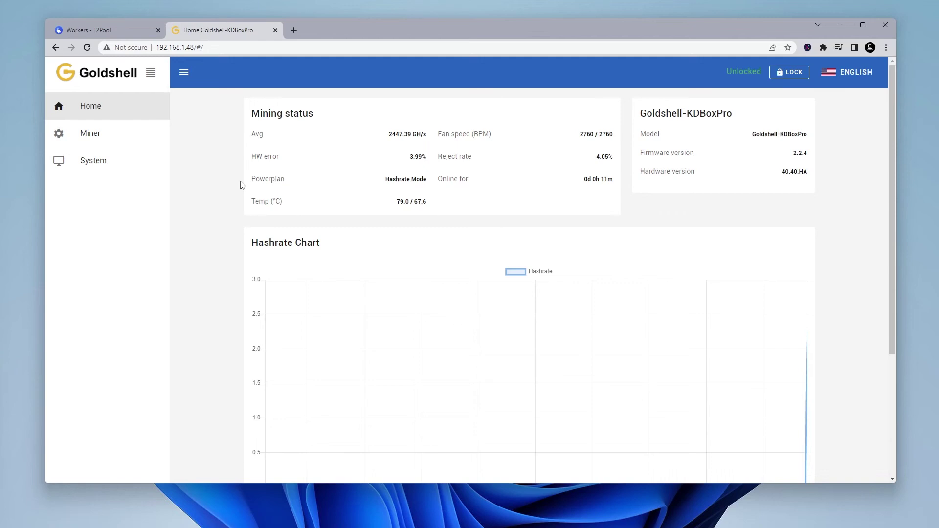